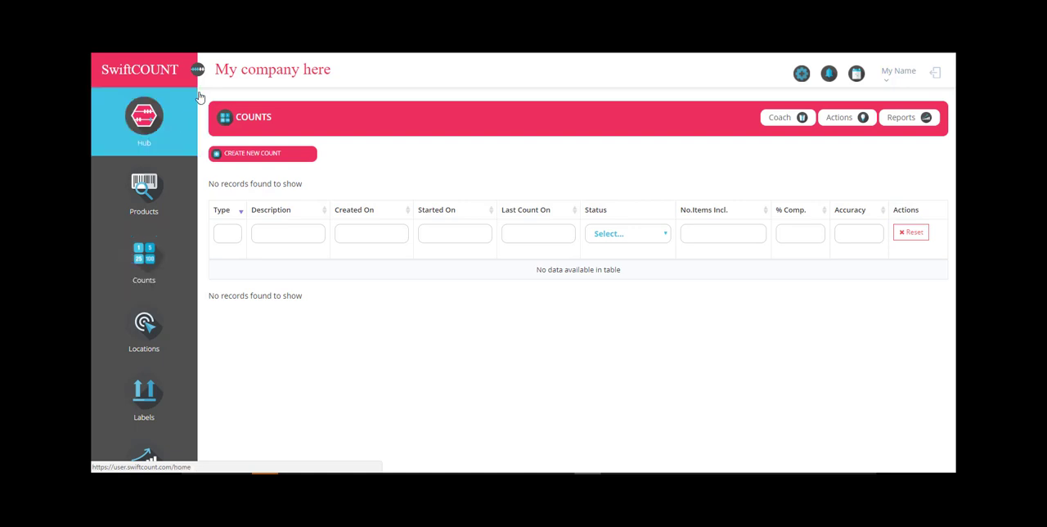
Start a new inventory count described as "August count" with a target completion date of 2017-08-31.
left_click(197, 69)
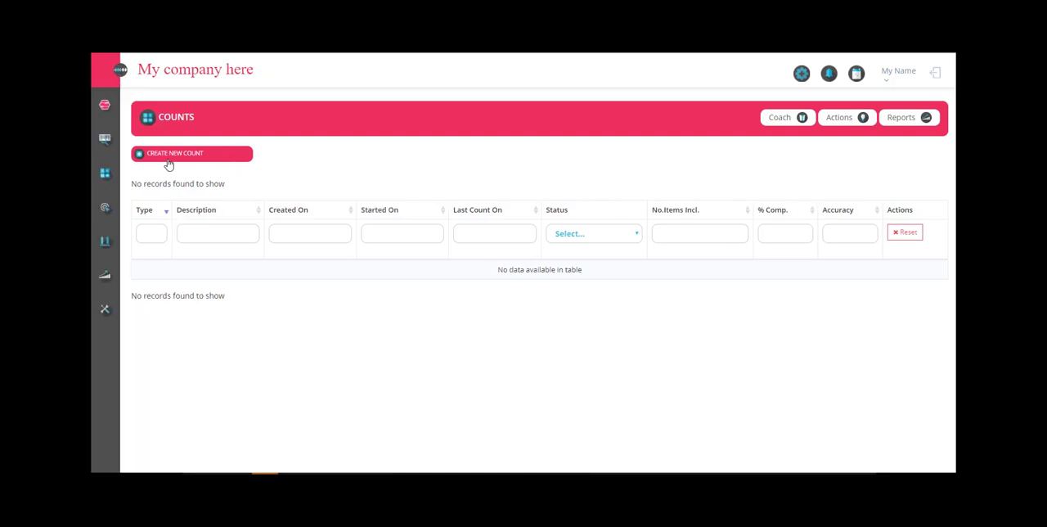
left_click(188, 155)
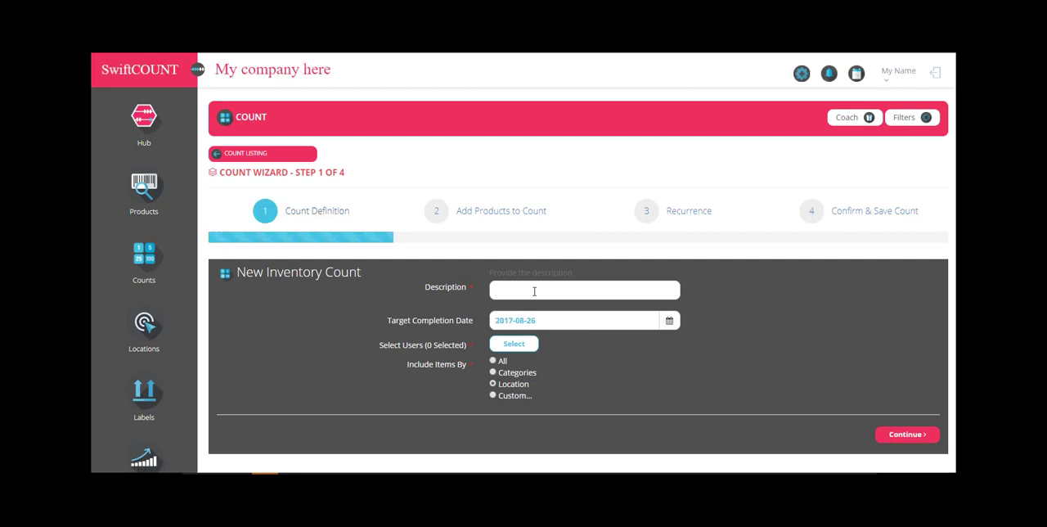
type("August count")
left_click(669, 320)
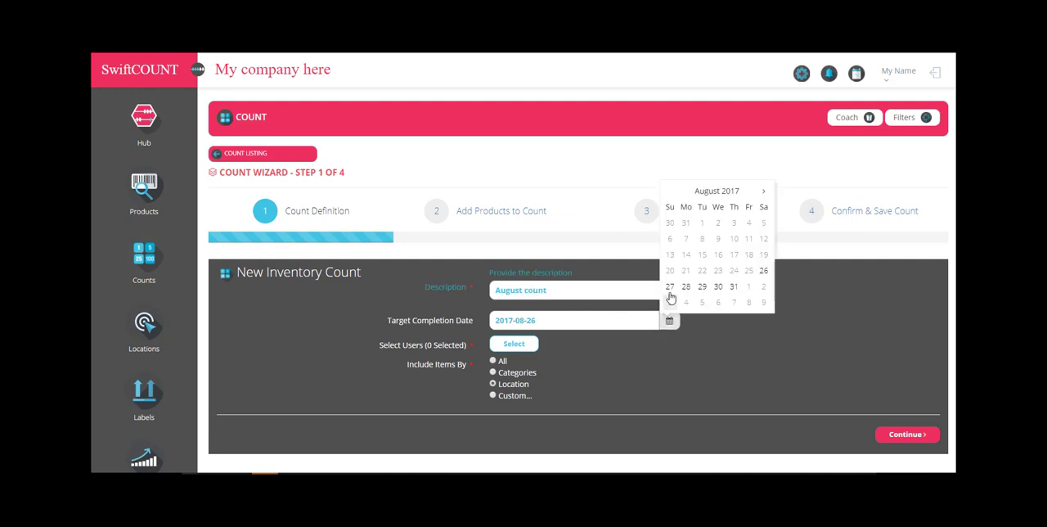
left_click(734, 288)
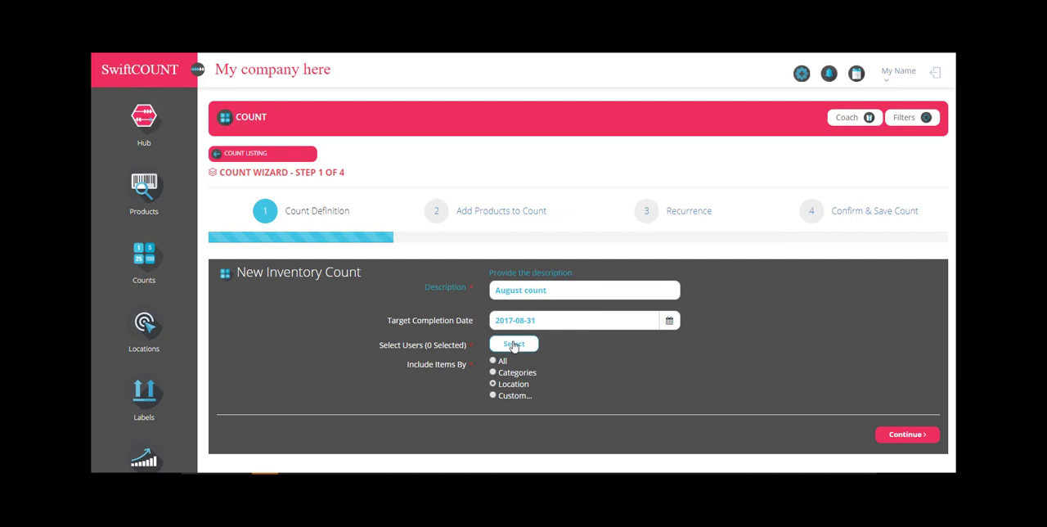
Assign the second listed mobile user to the August count.
left_click(510, 344)
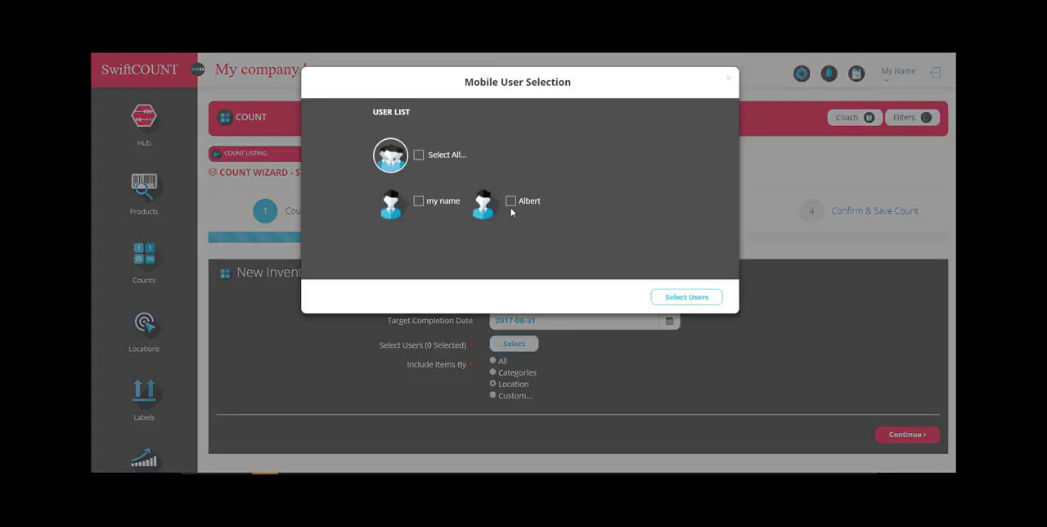
left_click(514, 201)
left_click(686, 297)
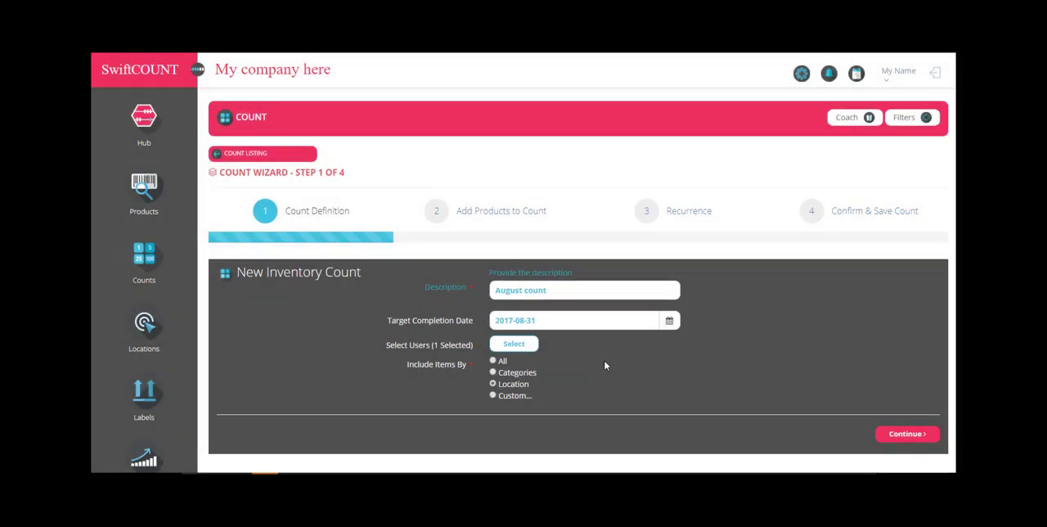
Include the count's items by Categories and add the Office Supplies category.
left_click(494, 373)
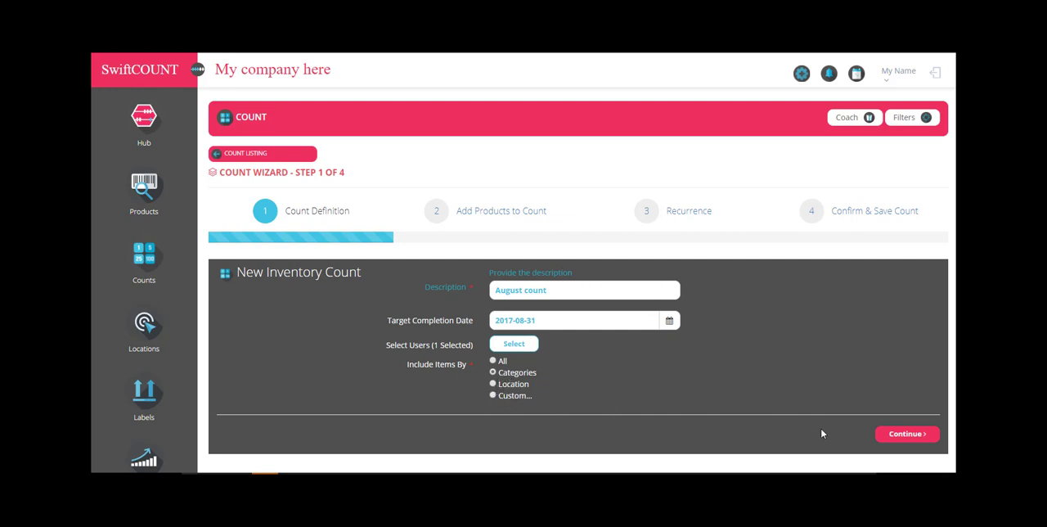
left_click(915, 435)
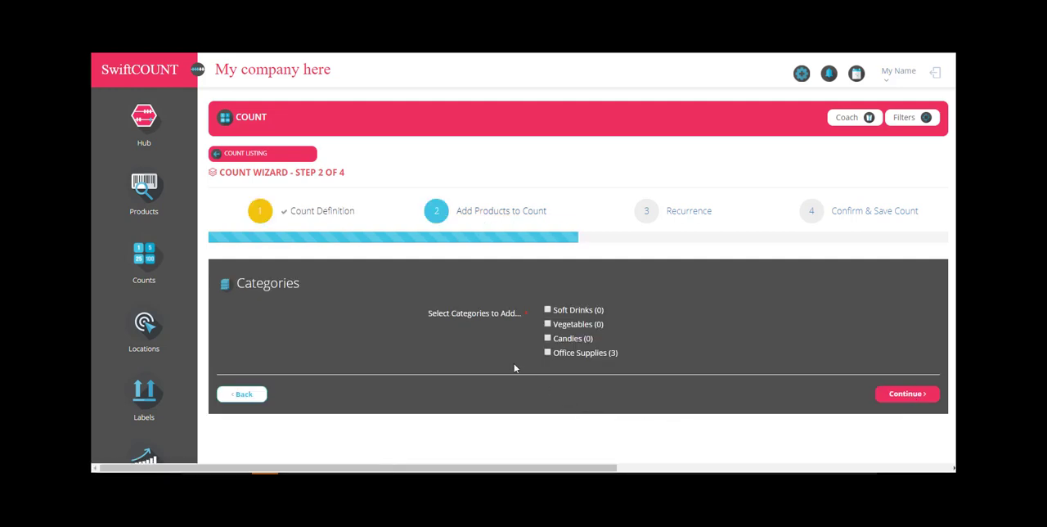
left_click(548, 352)
left_click(904, 395)
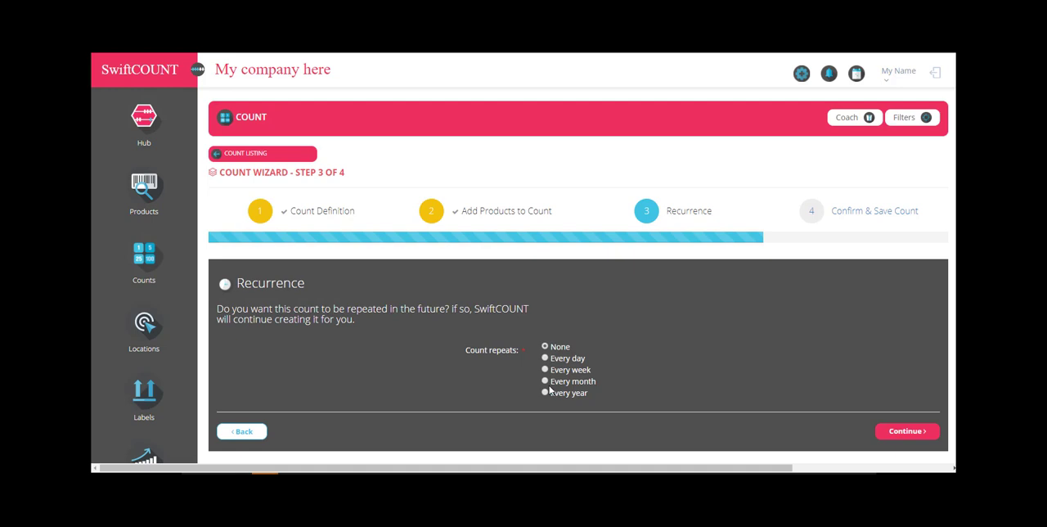
Create the August count with no recurrence and open its count details.
left_click(893, 426)
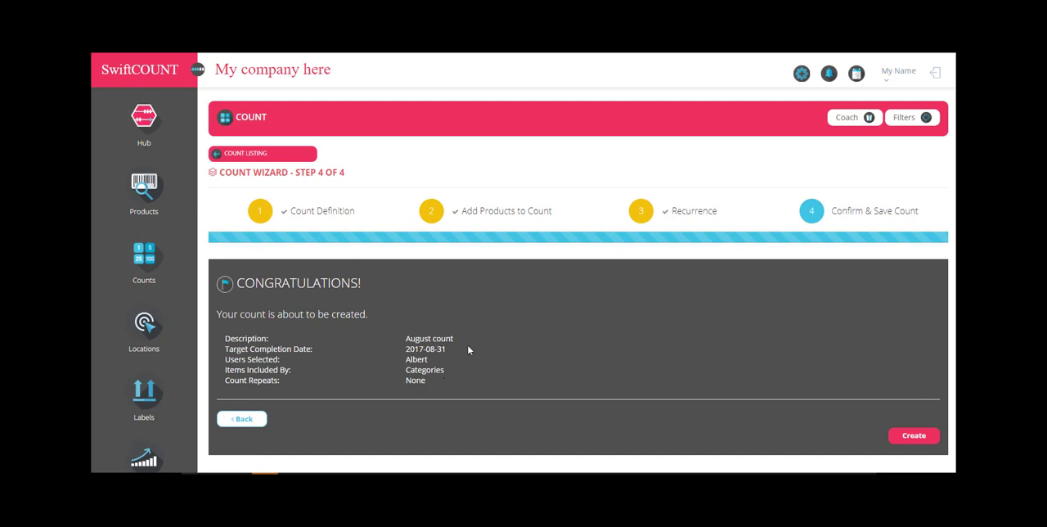
left_click(914, 436)
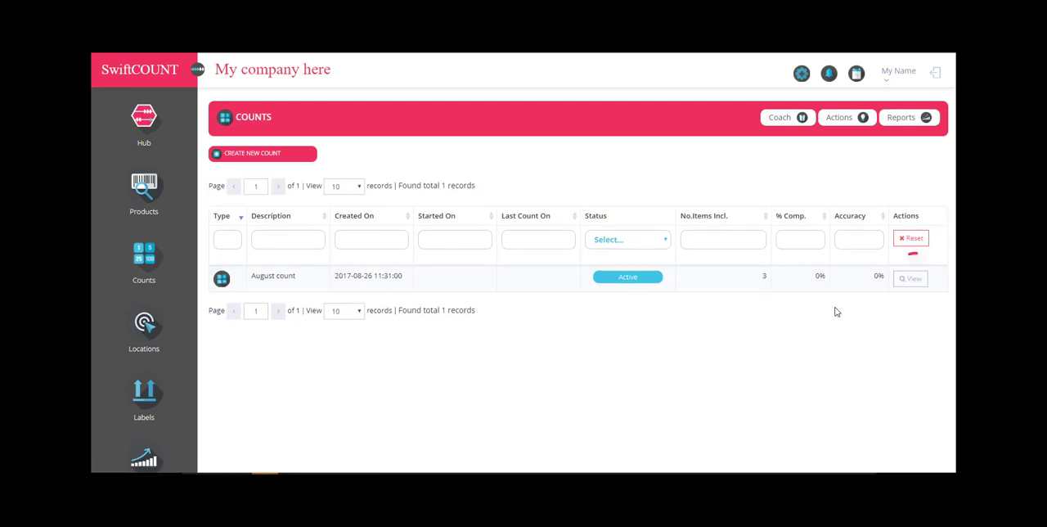
left_click(911, 284)
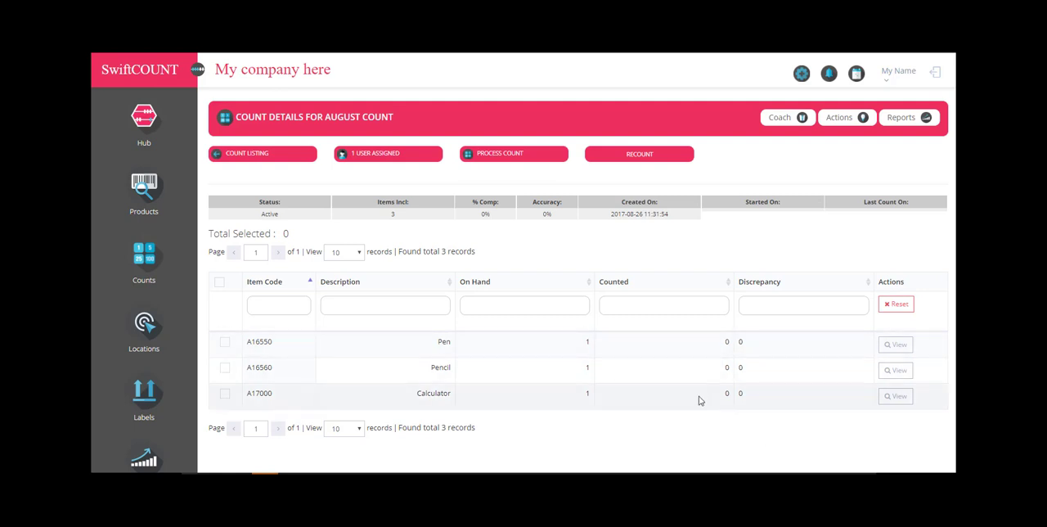
left_click(224, 156)
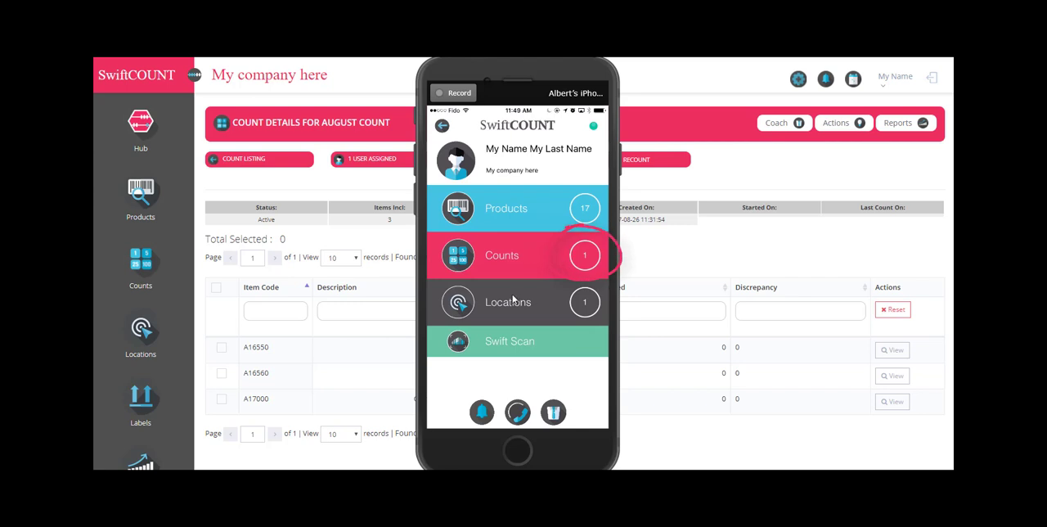
Switch to the SwiftCOUNT mobile app, open the August count, and bring the counted quantity of pen A16550 to 37.
left_click(454, 276)
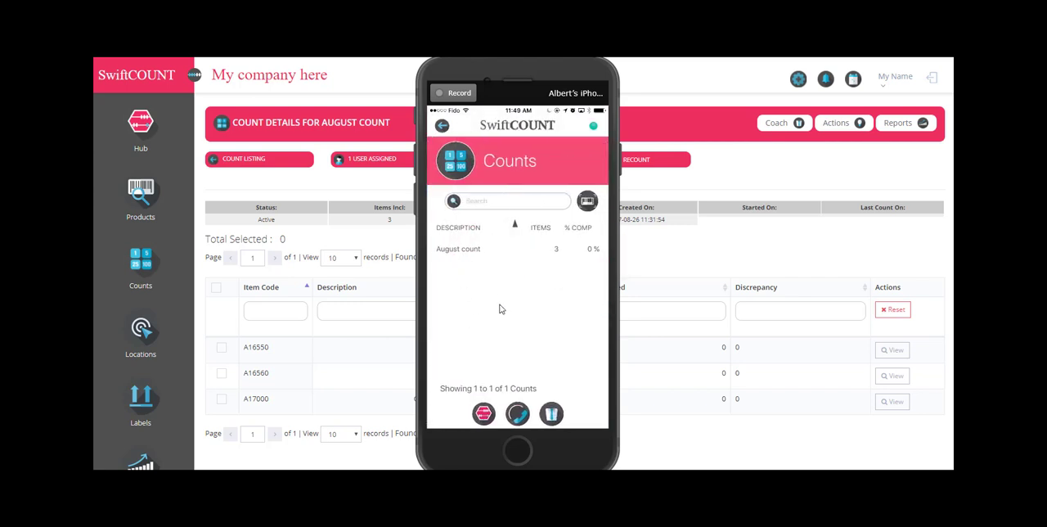
left_click(471, 270)
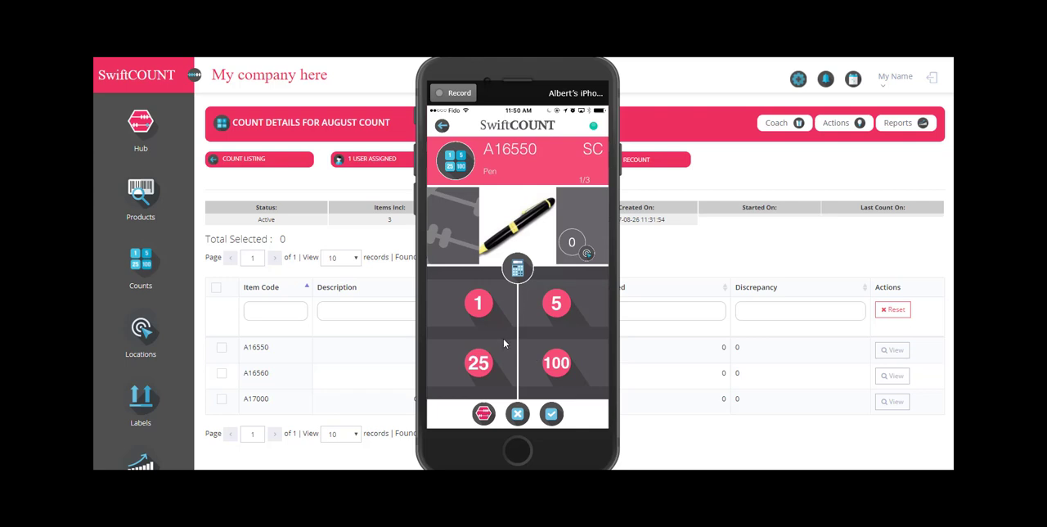
left_click(483, 365)
left_click(517, 270)
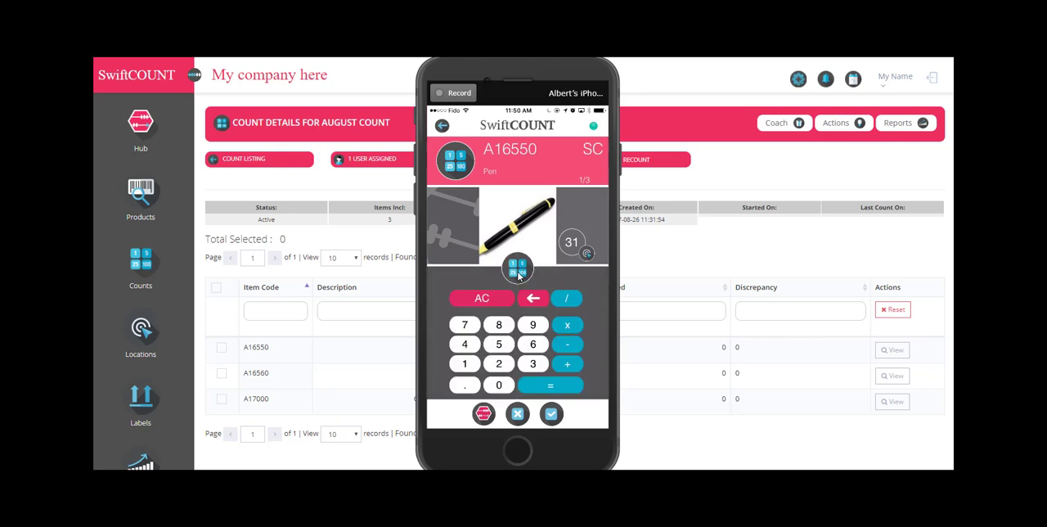
left_click(533, 343)
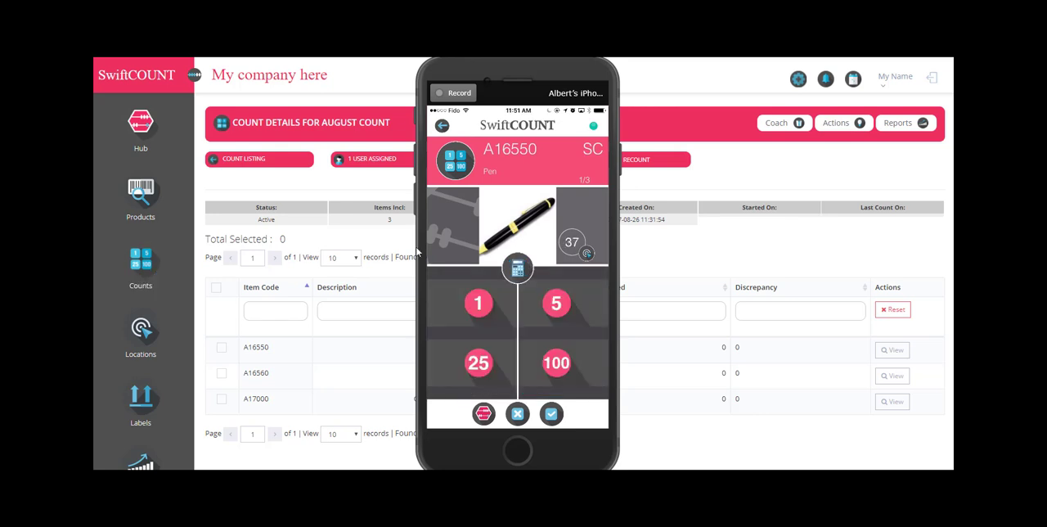
Adjust the pen quantity using the multiplier and removal options of the quick quantity 5.
left_click(497, 309)
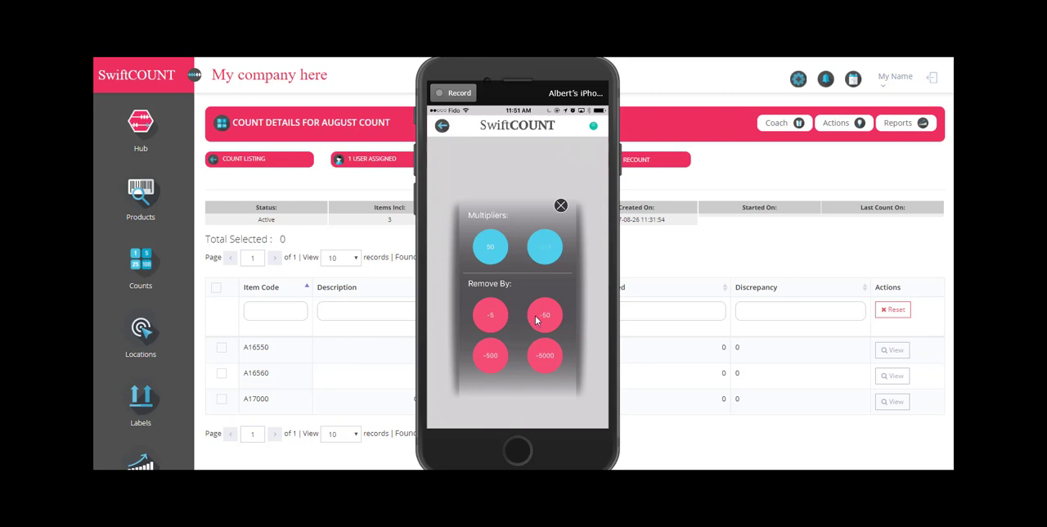
left_click(535, 316)
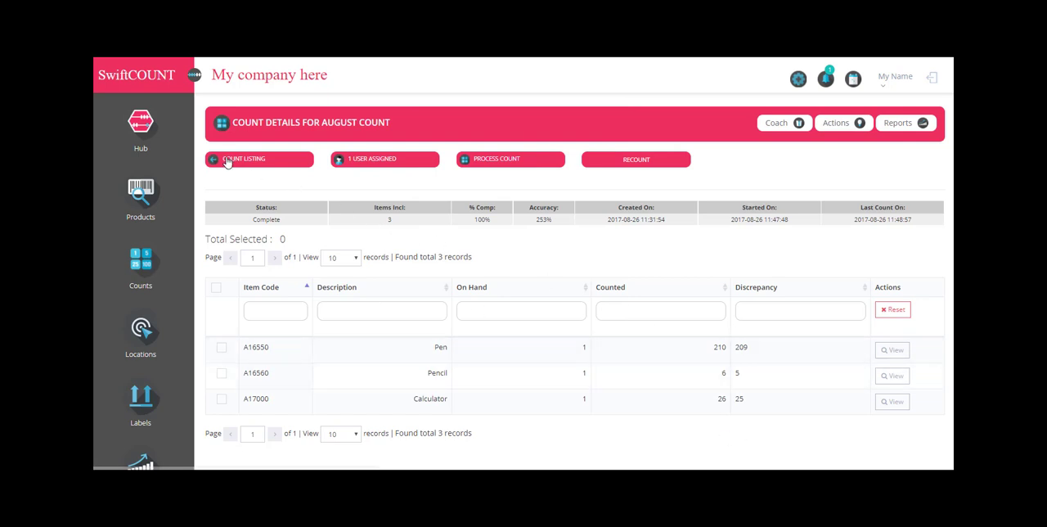
Reopen the August count's details from the web count listing and start a recount for pen A16550.
left_click(228, 161)
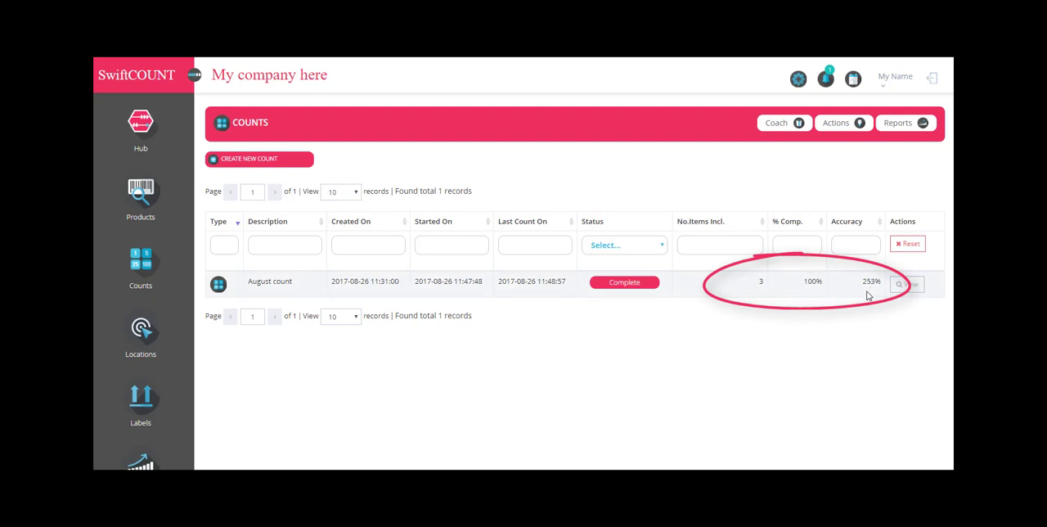
left_click(904, 284)
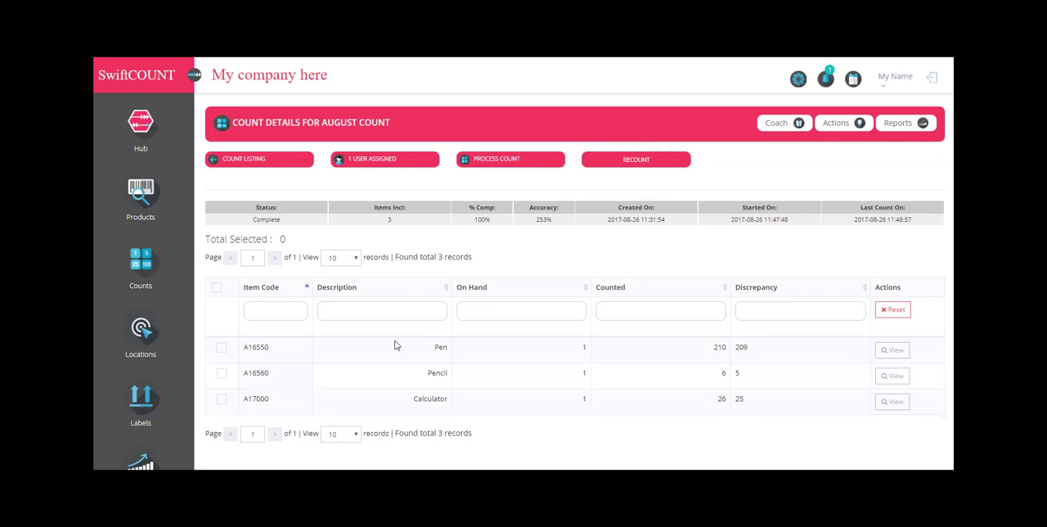
left_click(221, 350)
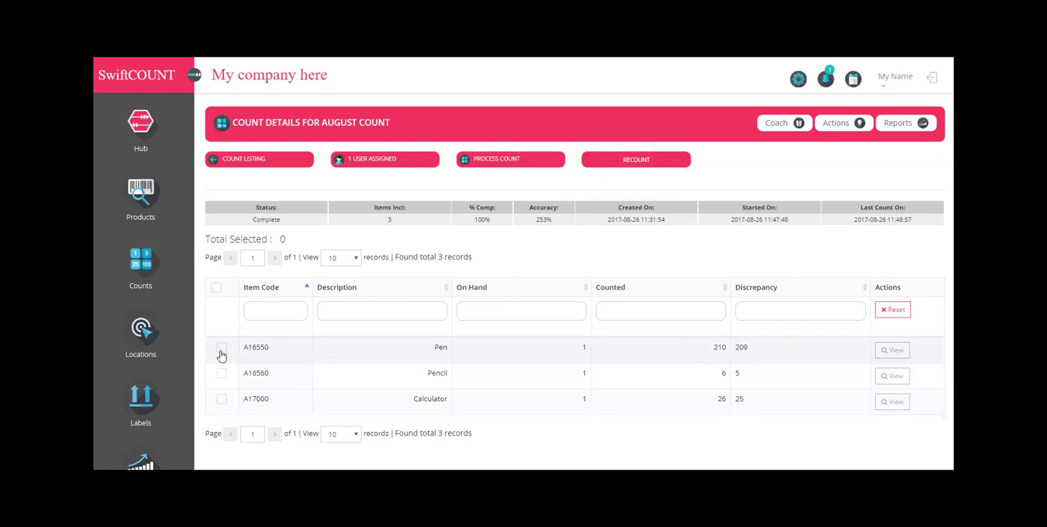
left_click(630, 162)
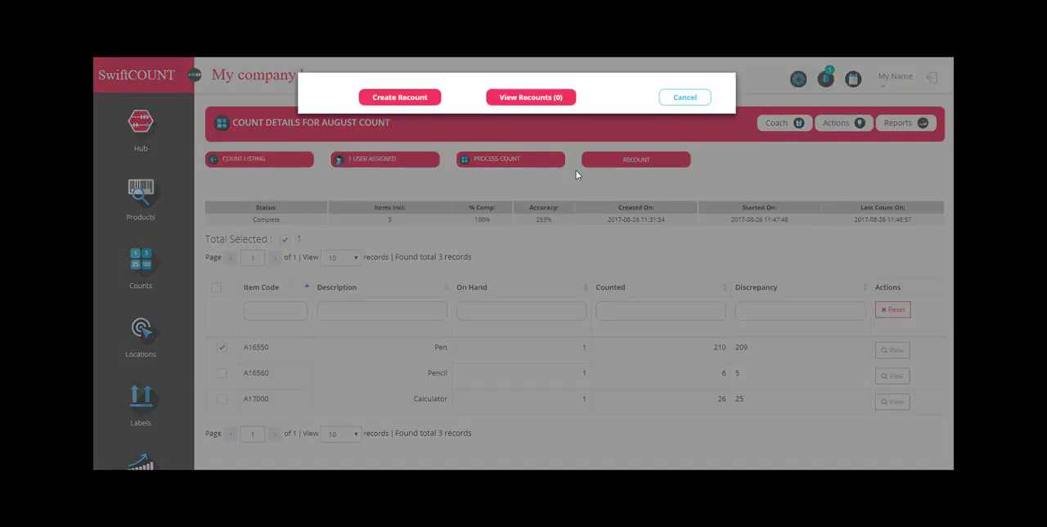
left_click(398, 100)
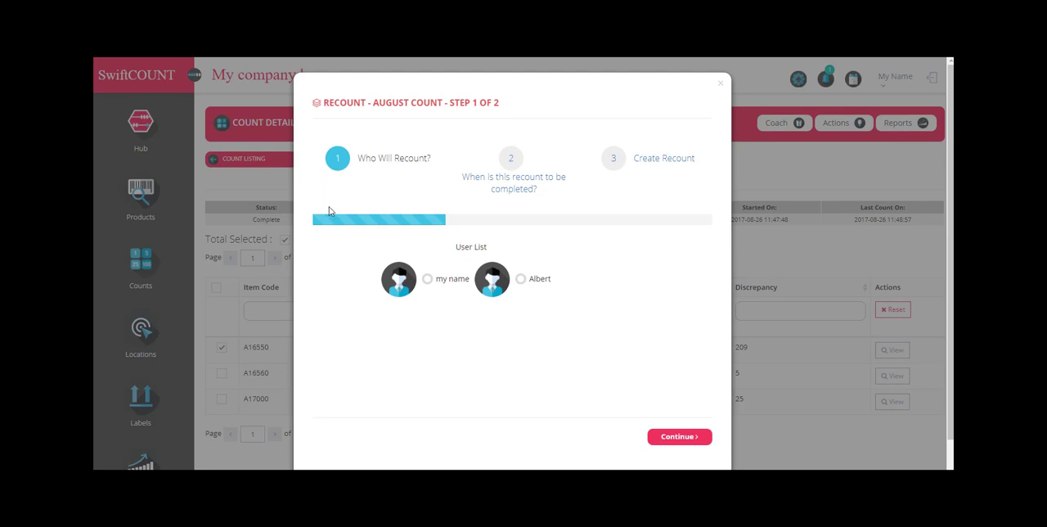
Assign the recount to the second listed user, set its target completion date to 2017-08-28, and create it.
left_click(521, 279)
left_click(678, 437)
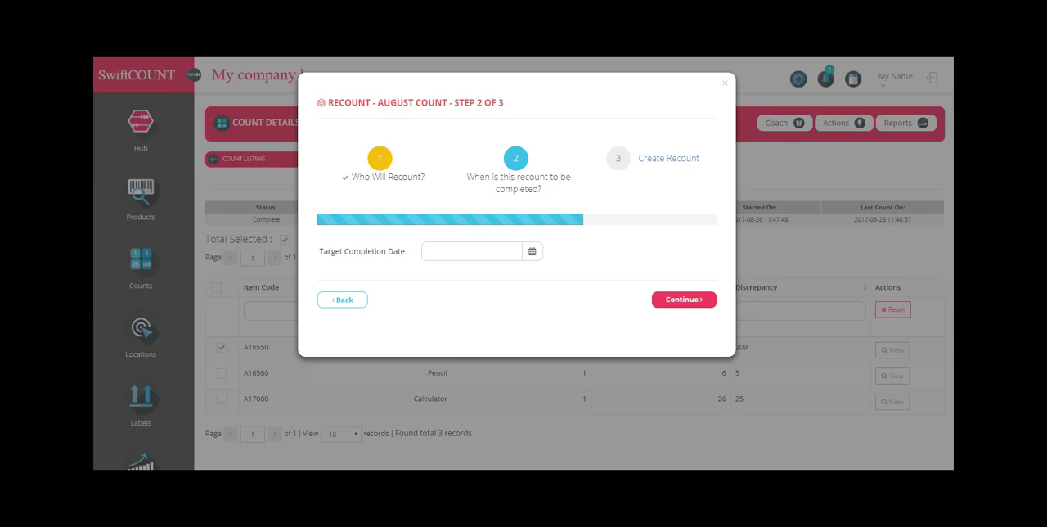
left_click(679, 299)
left_click(532, 291)
left_click(552, 251)
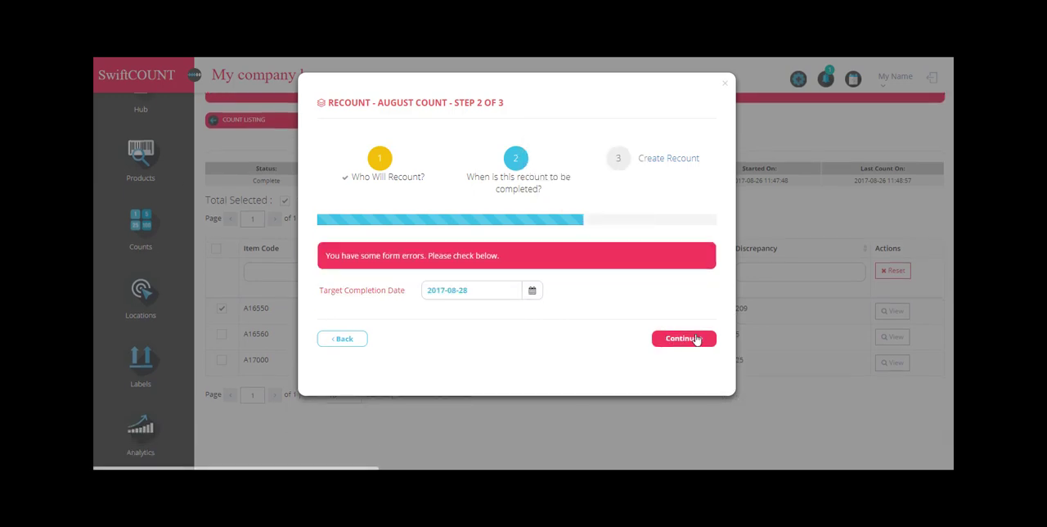
left_click(696, 340)
left_click(686, 284)
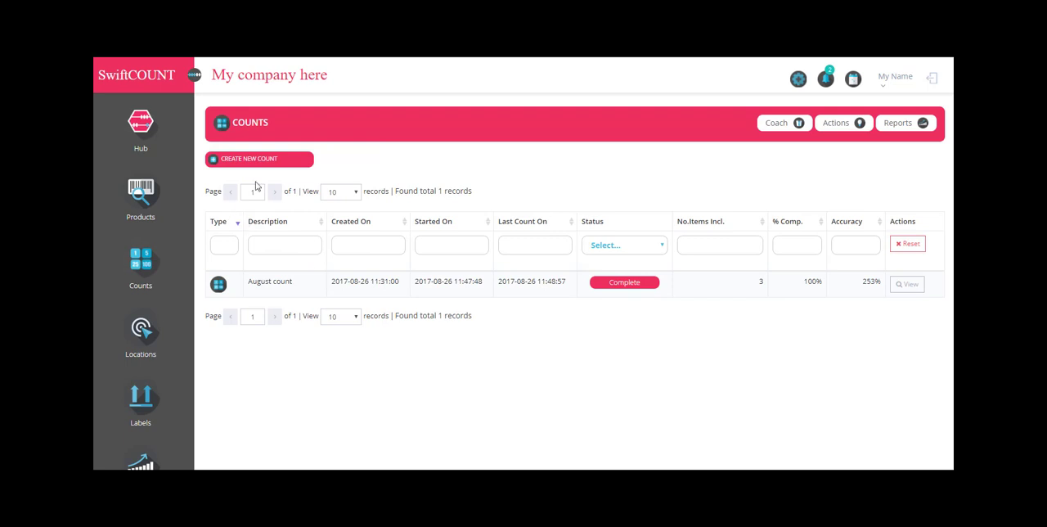
Open the August count's recounts and reconcile the count using the recounted quantity of 200 for the pen.
left_click(908, 287)
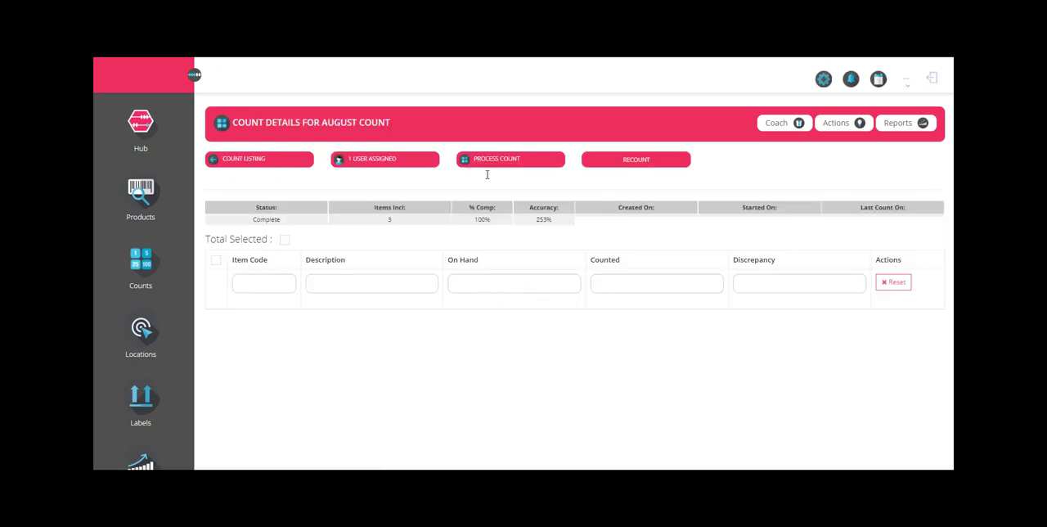
left_click(626, 160)
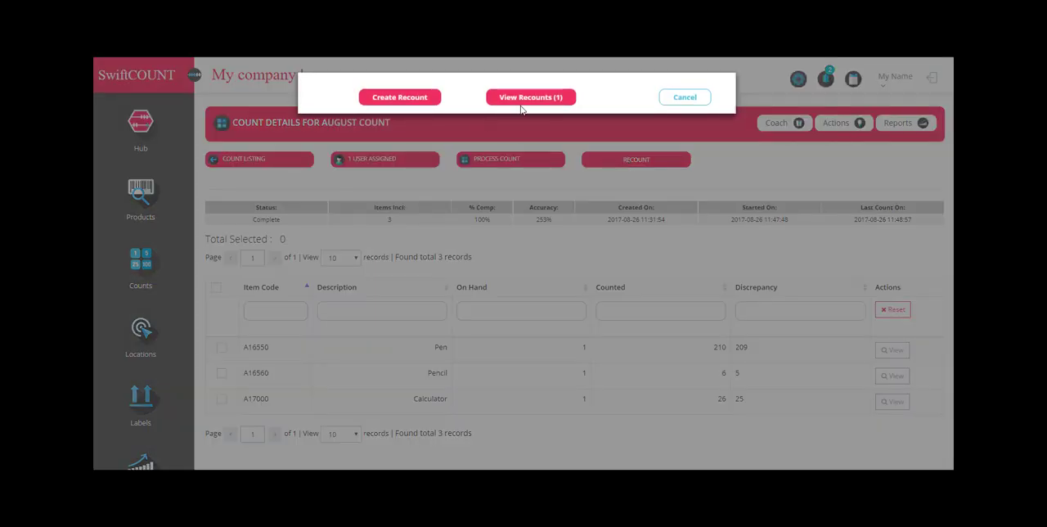
left_click(532, 101)
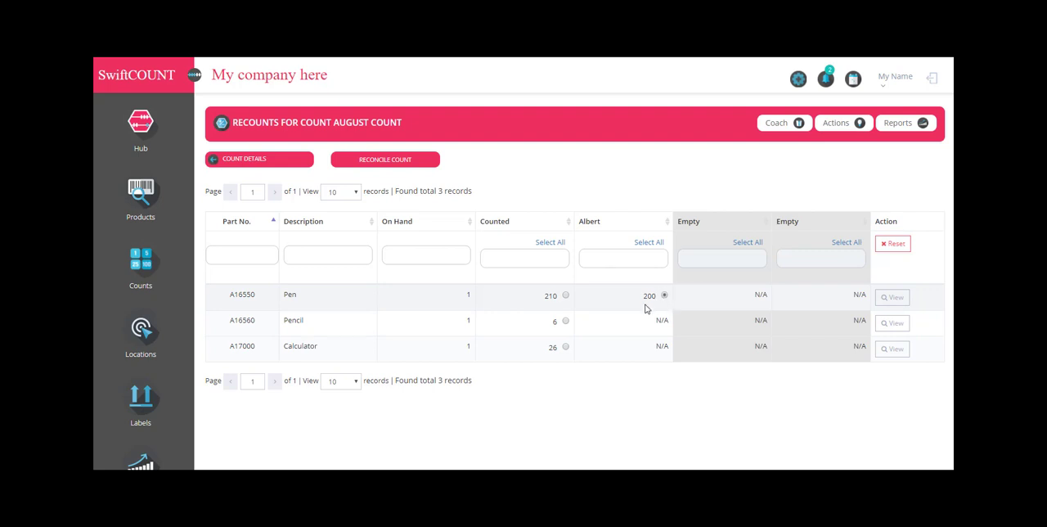
left_click(393, 161)
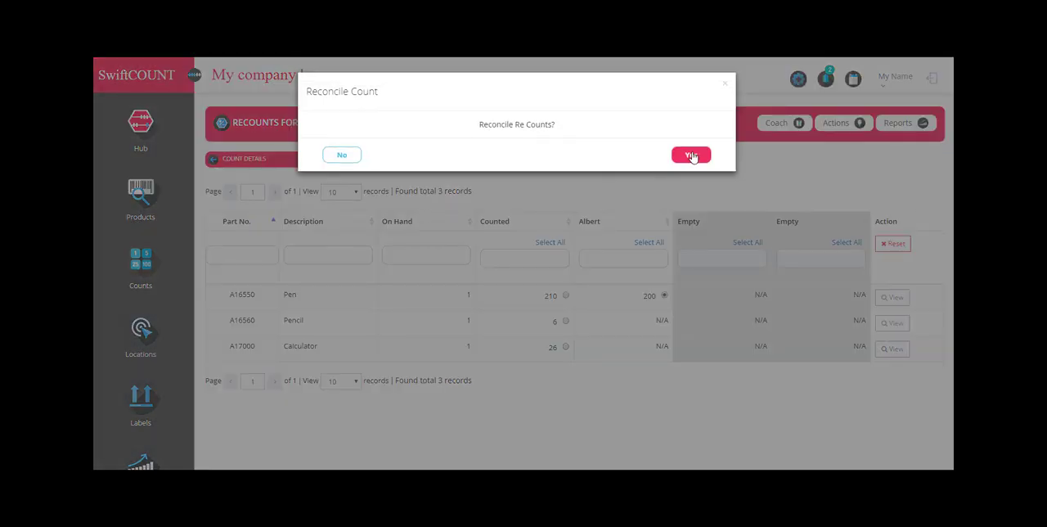
key("Return")
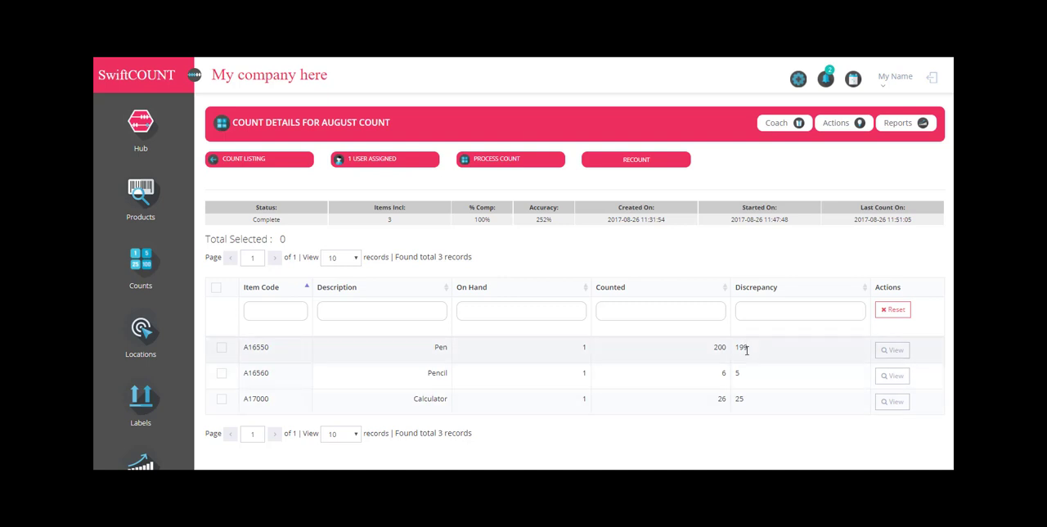
Process the August count and export its discrepancy report to Excel, saved as "Count - August count.xlsx" on the Desktop.
left_click(504, 162)
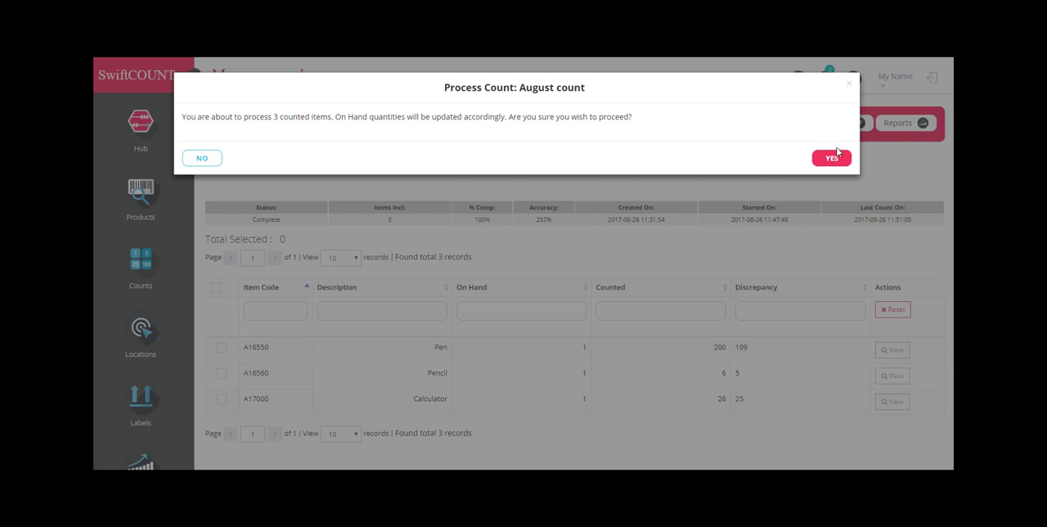
left_click(831, 158)
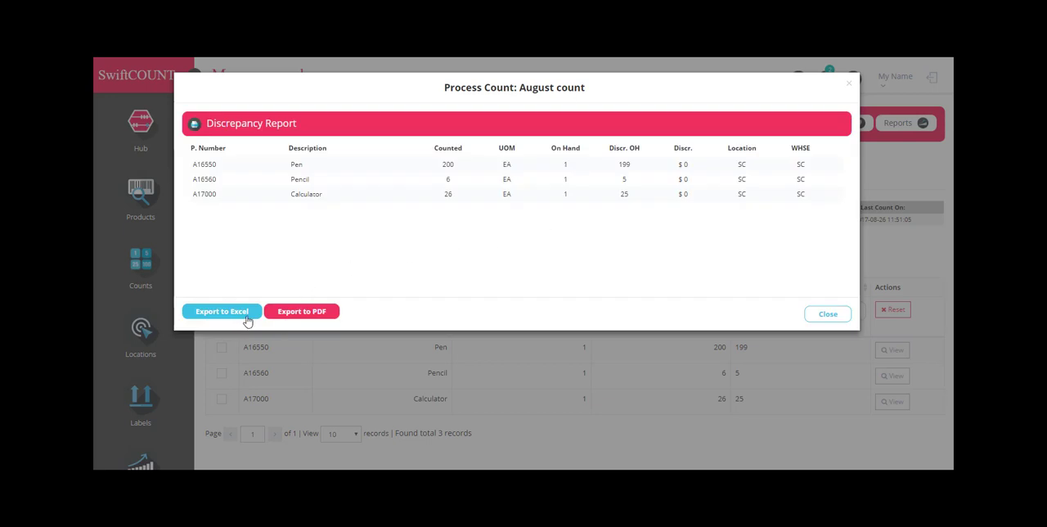
left_click(230, 318)
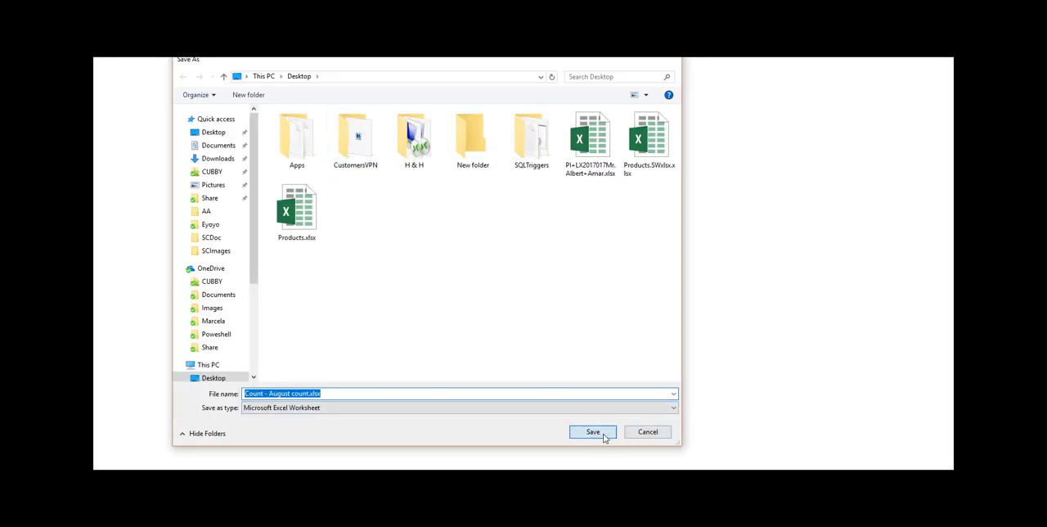
left_click(606, 433)
left_click(315, 315)
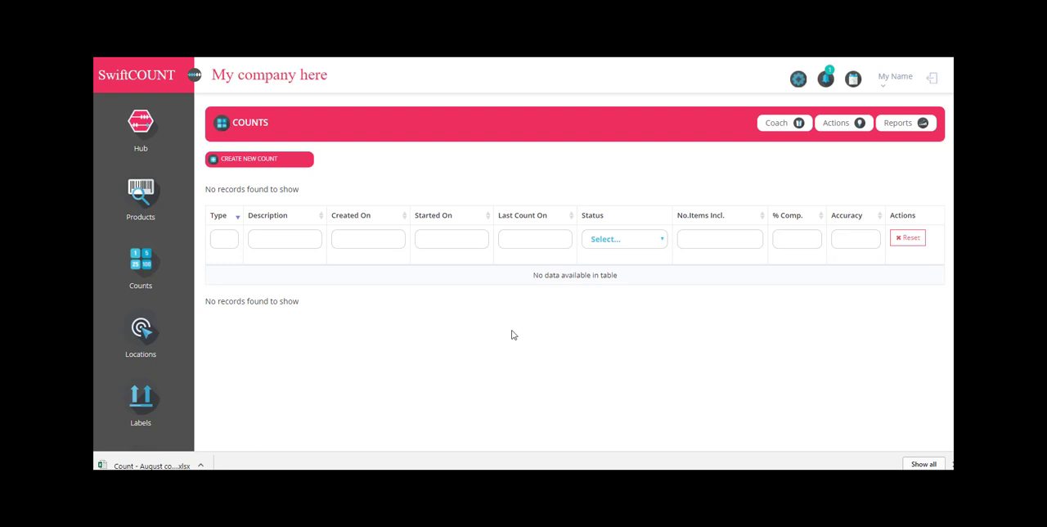
scroll(507, 334, "down", 4)
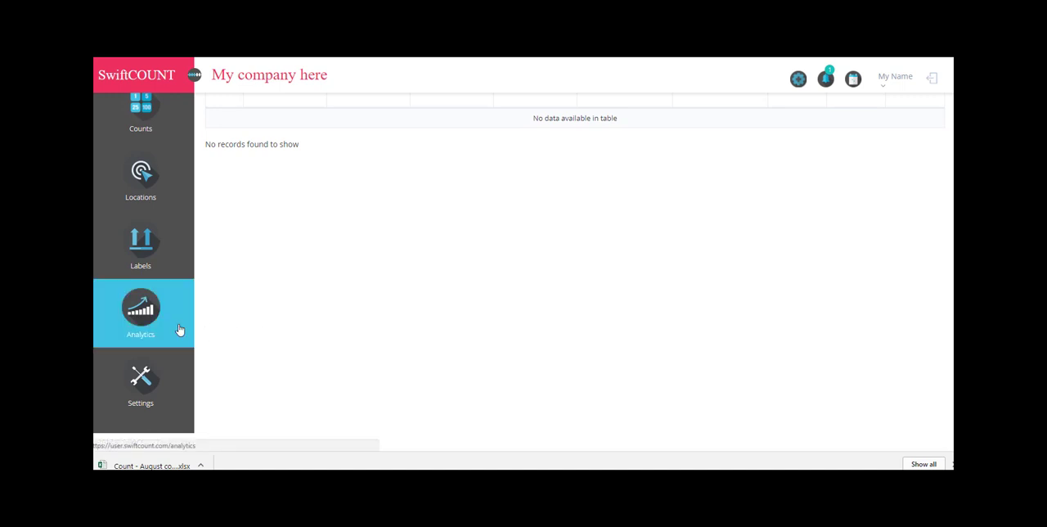
scroll(312, 320, "up", 3)
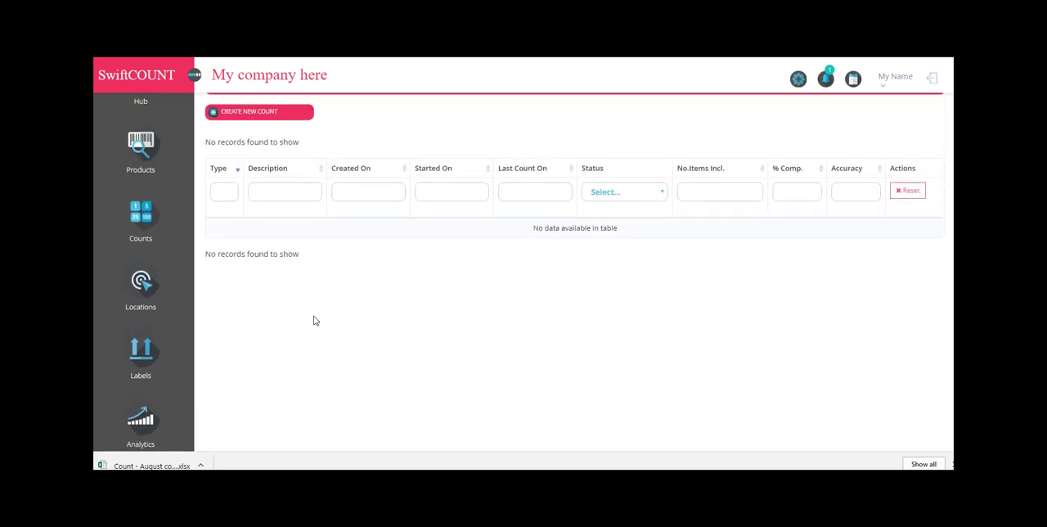